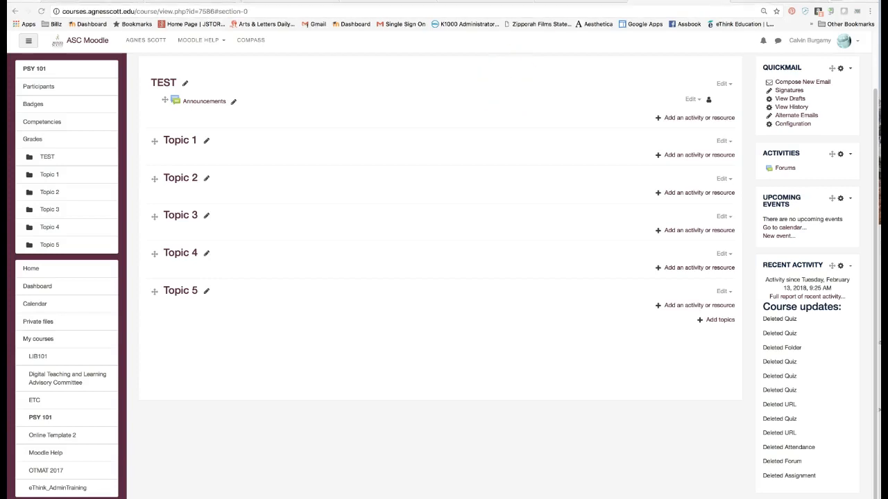
- Open Google Images in a new browser page and search for "psychology"
{"action": "left_click", "coordinate": [790, 2]}
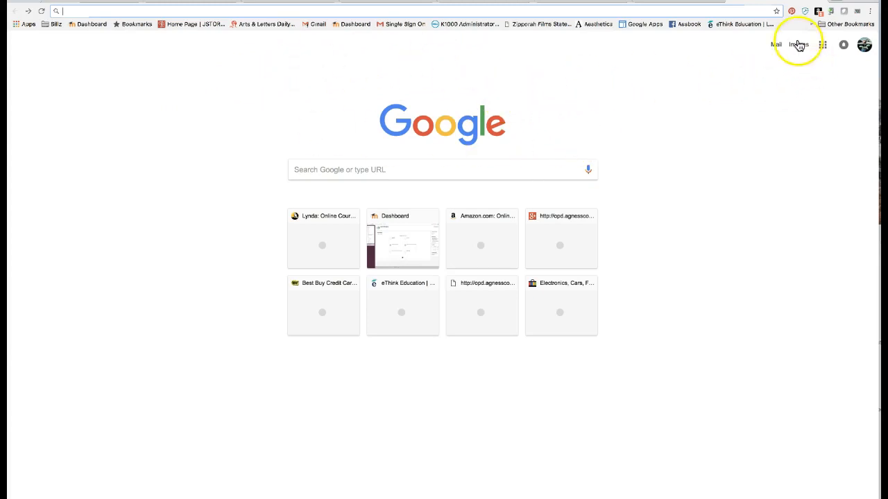
{"action": "left_click", "coordinate": [799, 45]}
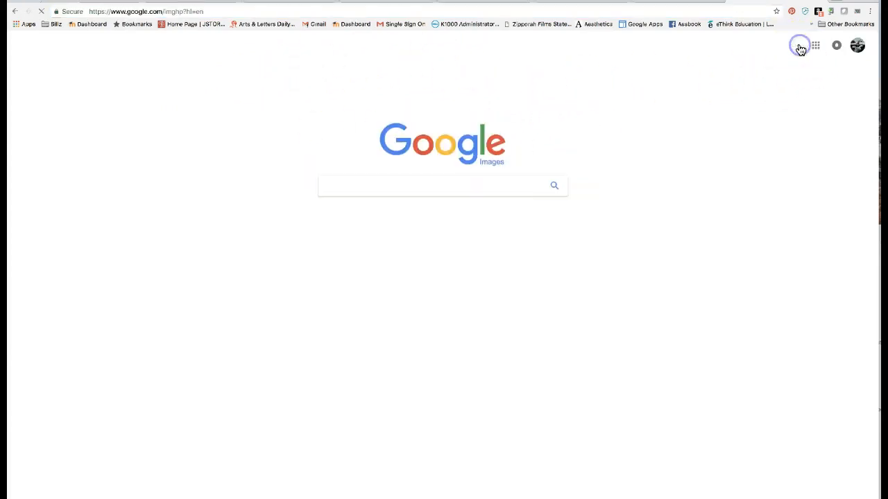
{"action": "left_click", "coordinate": [382, 186]}
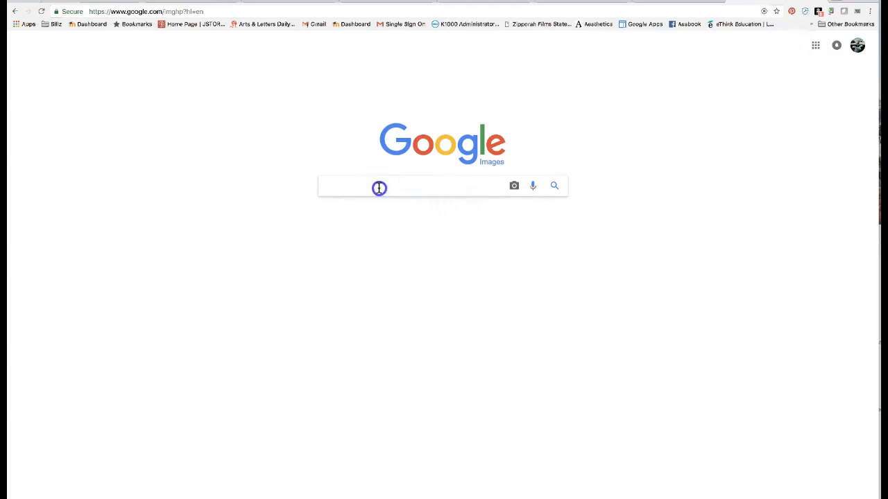
{"action": "type", "text": "psy"}
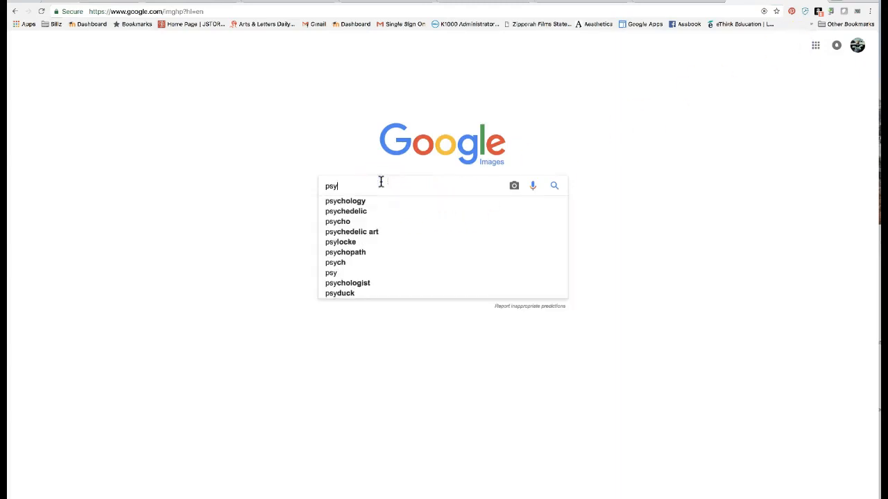
{"action": "type", "text": "chology"}
{"action": "key", "text": "Return"}
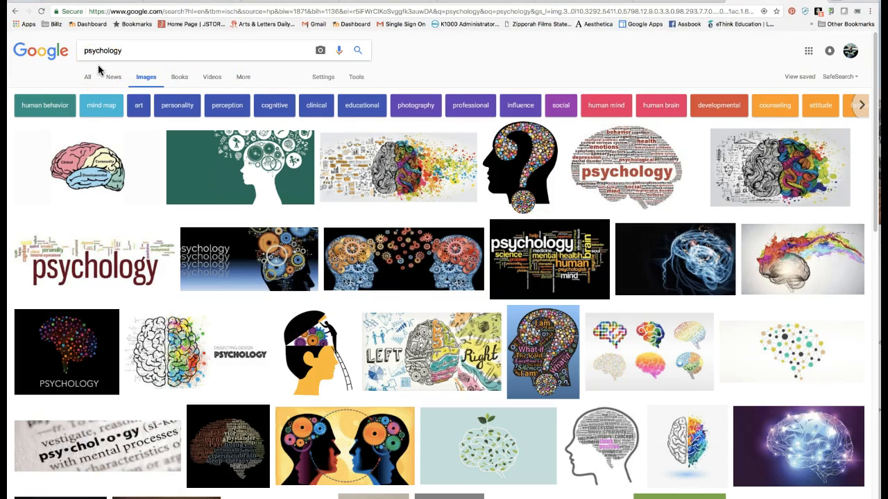
- Filter the image results by usage rights to those labeled for reuse
{"action": "left_click", "coordinate": [356, 77]}
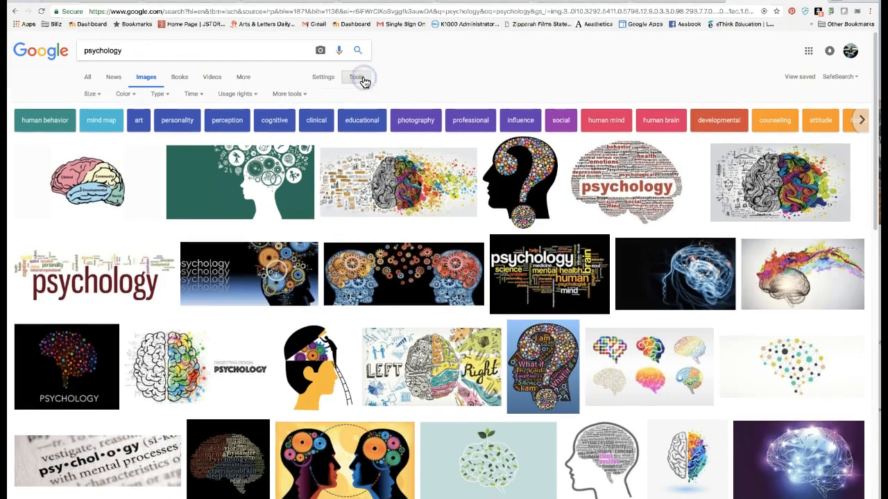
{"action": "left_click", "coordinate": [250, 94]}
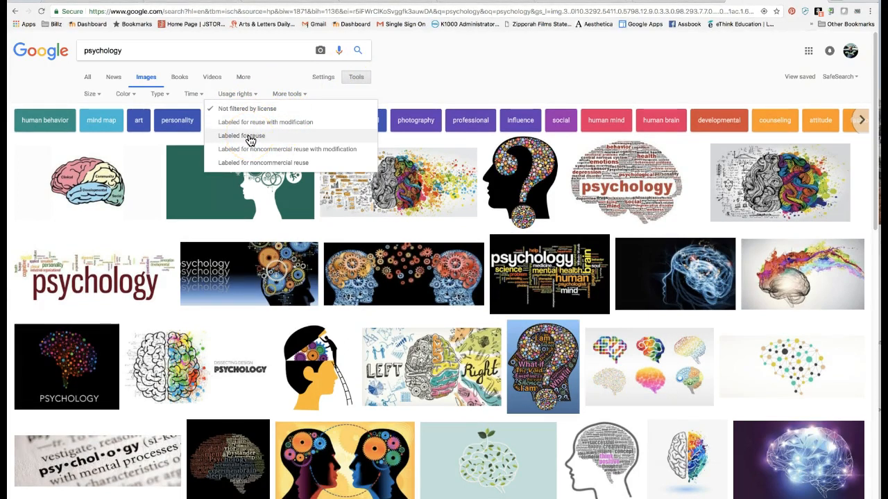
{"action": "left_click", "coordinate": [270, 163]}
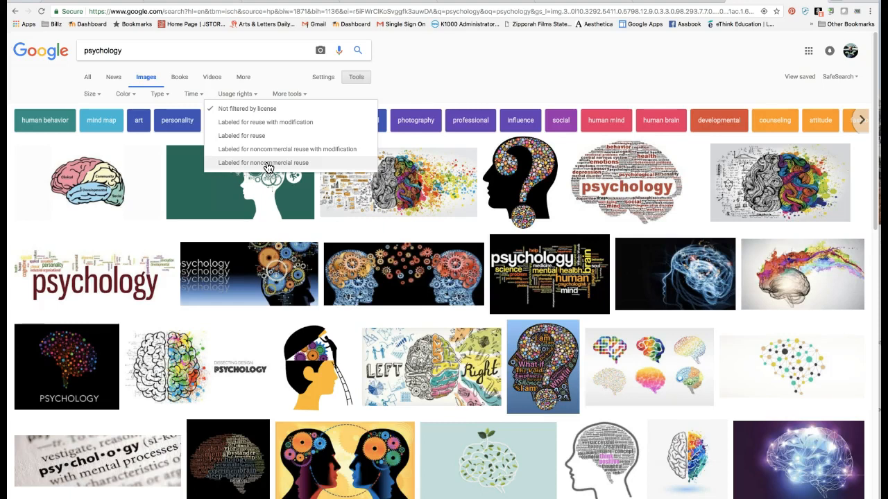
{"action": "left_click", "coordinate": [239, 137]}
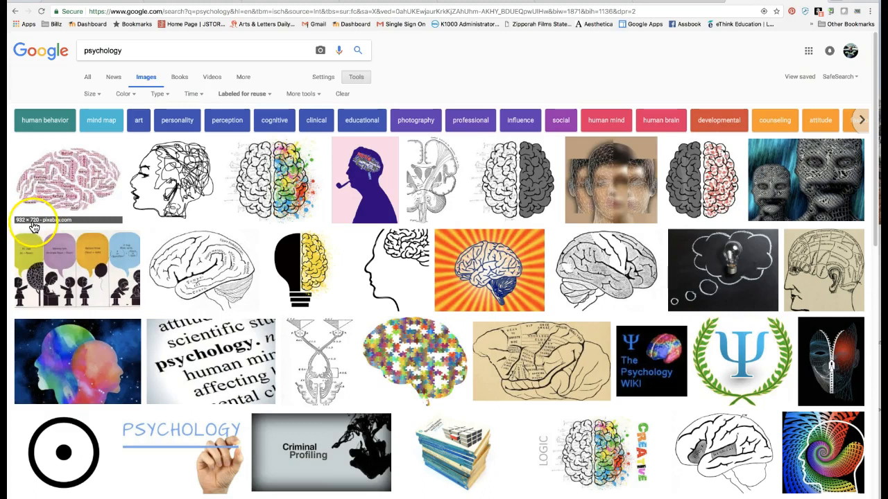
- Save the first result, the pink word-cloud brain from Pixabay, as a PNG image in Downloads under its suggested name
{"action": "left_click", "coordinate": [74, 186]}
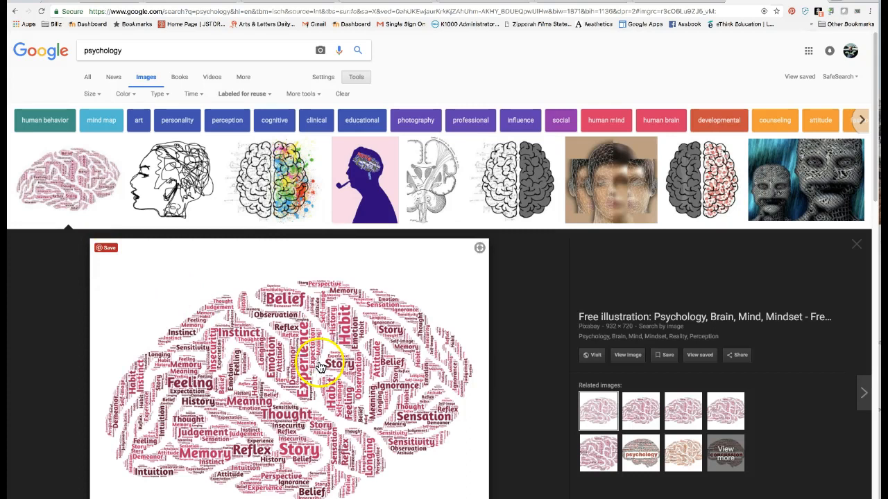
{"action": "right_click", "coordinate": [355, 373]}
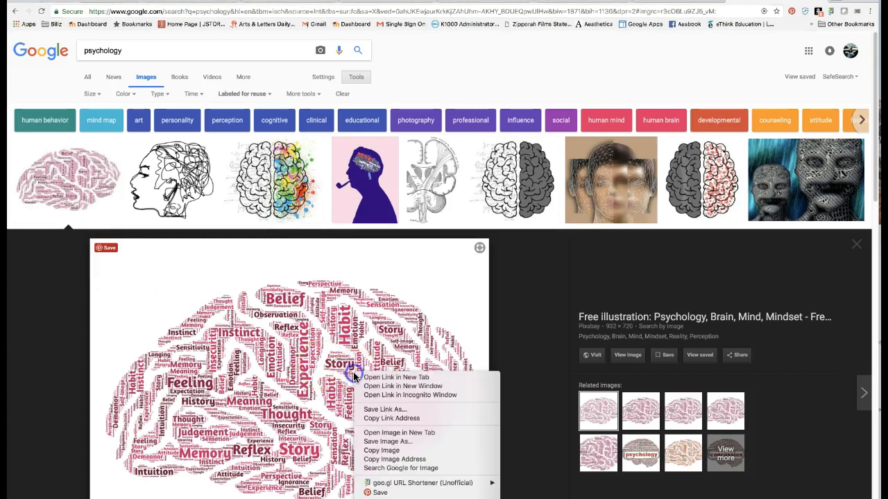
{"action": "left_click", "coordinate": [387, 441]}
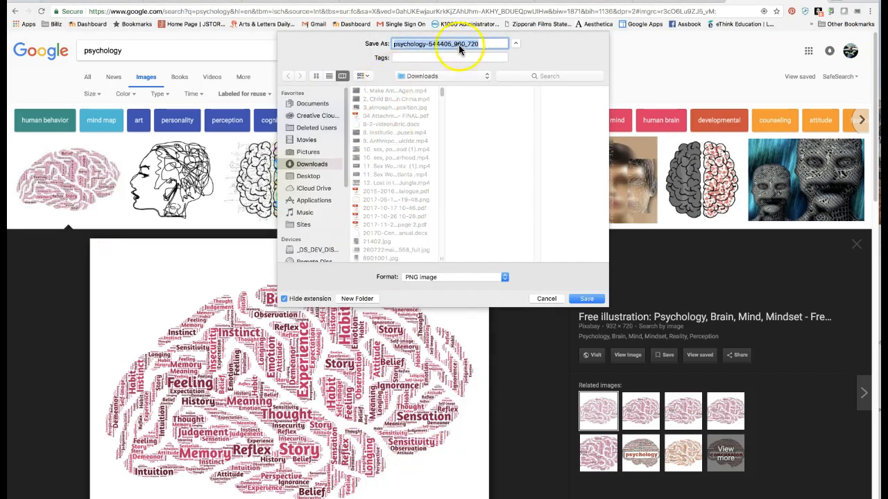
{"action": "left_click", "coordinate": [586, 299]}
{"action": "left_click", "coordinate": [587, 300]}
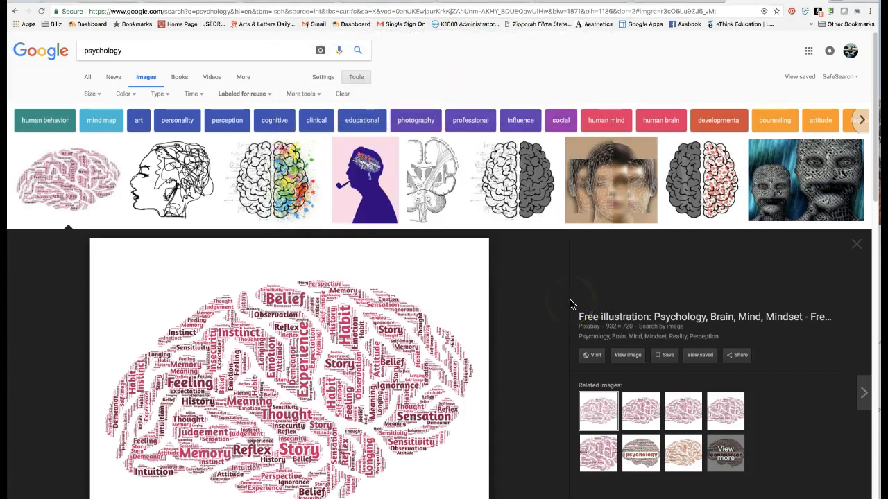
- Return to the PSY 101 course in Moodle, edit the TEST section, and enter "Psychology 101" as its summary
{"action": "left_click", "coordinate": [662, 2]}
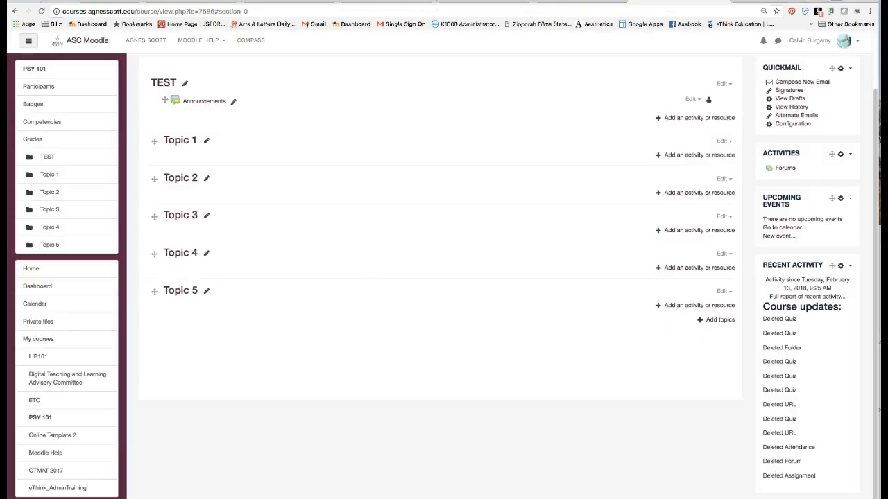
{"action": "left_click", "coordinate": [722, 85]}
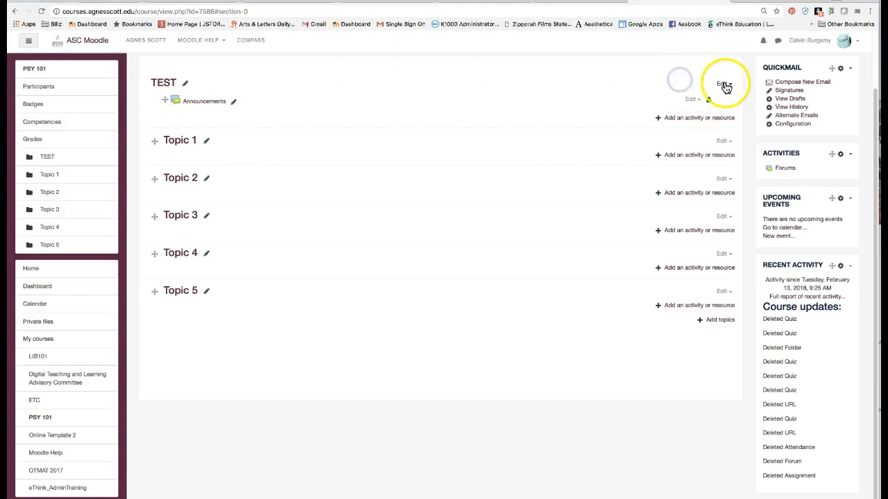
{"action": "left_click", "coordinate": [696, 102]}
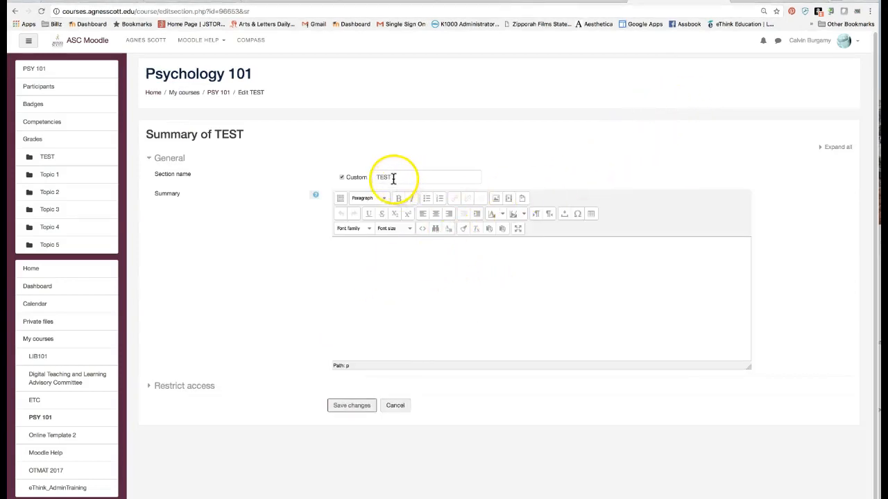
{"action": "left_click", "coordinate": [358, 179]}
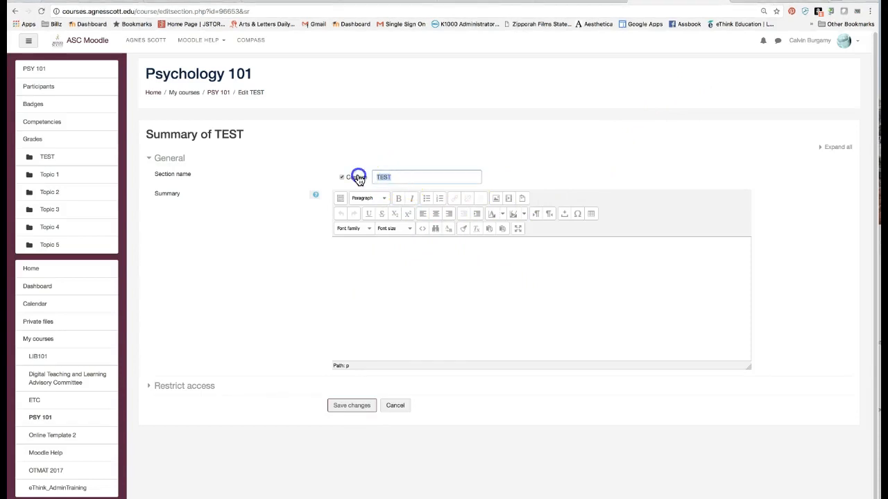
{"action": "left_click", "coordinate": [354, 258]}
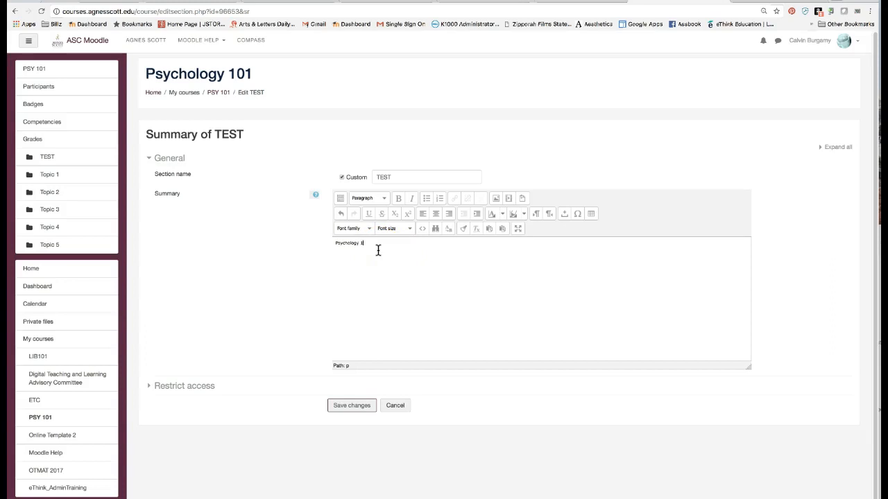
- Format the "Psychology 101" summary text in Trebuchet, size 7 (36pt), with a pink text color
{"action": "left_click_drag", "start_coordinate": [370, 242], "coordinate": [353, 241]}
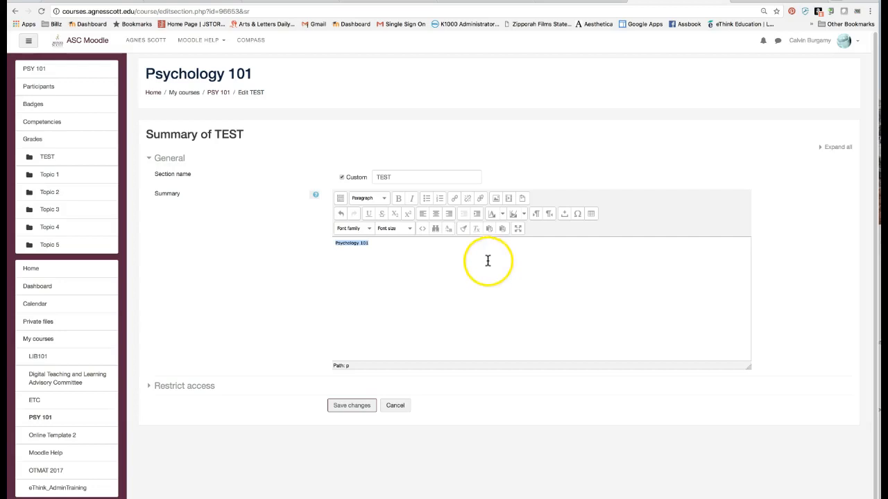
{"action": "left_click", "coordinate": [361, 231]}
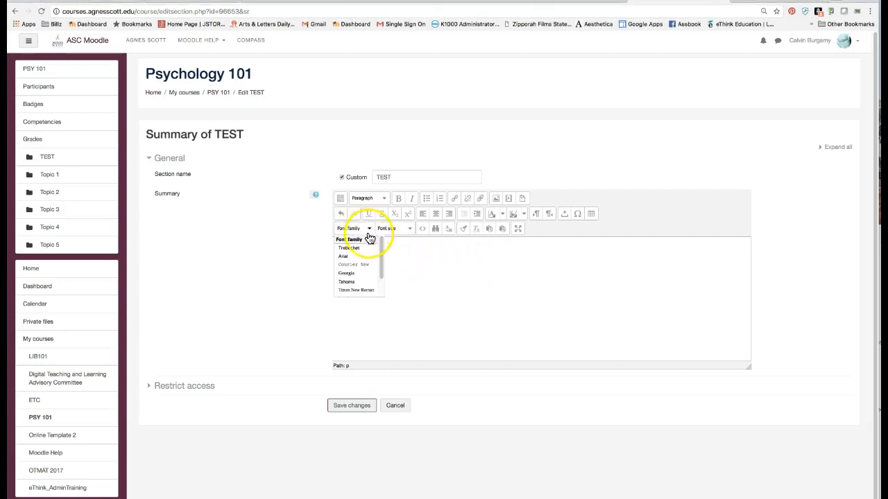
{"action": "left_click", "coordinate": [353, 248]}
{"action": "left_click", "coordinate": [407, 232]}
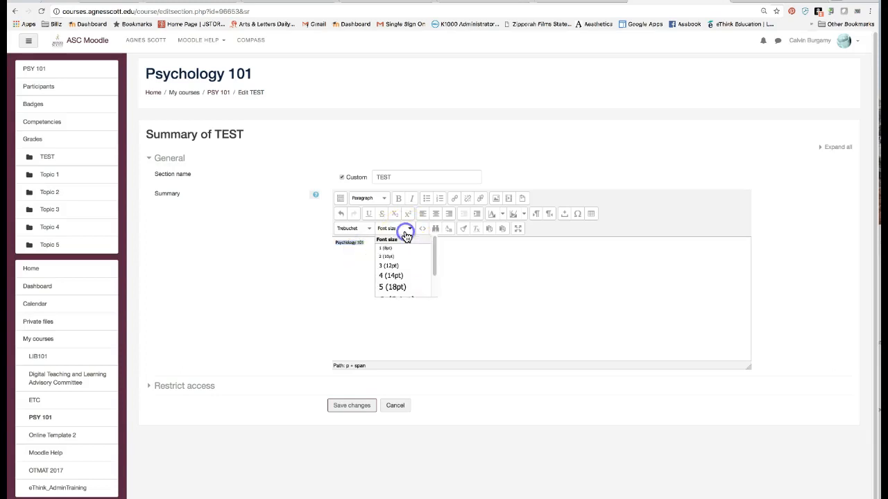
{"action": "left_click_drag", "start_coordinate": [435, 259], "coordinate": [434, 289]}
{"action": "left_click", "coordinate": [410, 288]}
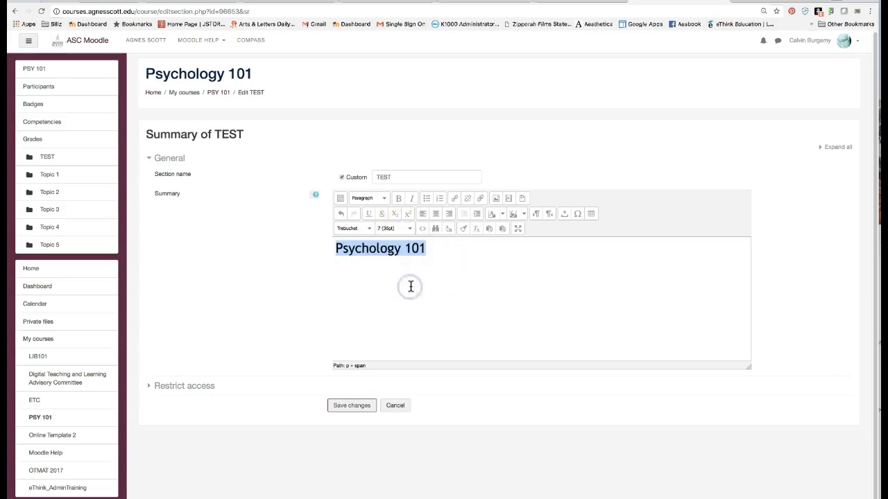
{"action": "left_click", "coordinate": [503, 216]}
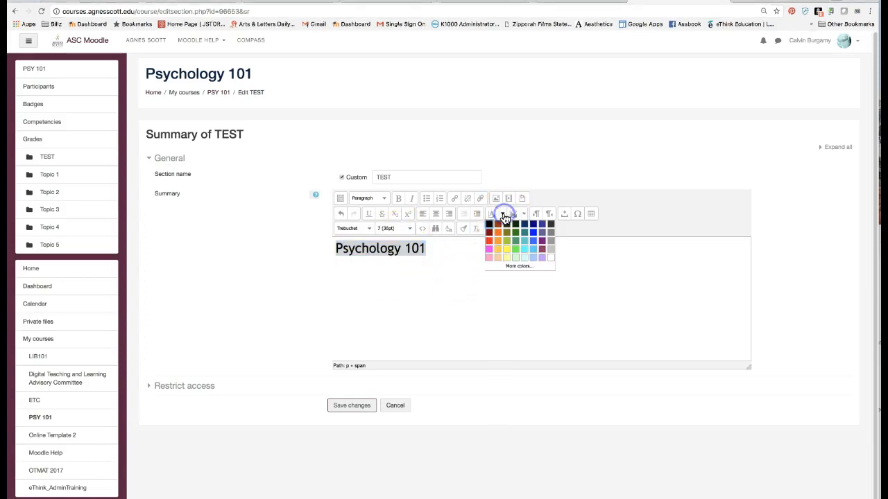
{"action": "left_click", "coordinate": [490, 254]}
{"action": "left_click", "coordinate": [432, 247]}
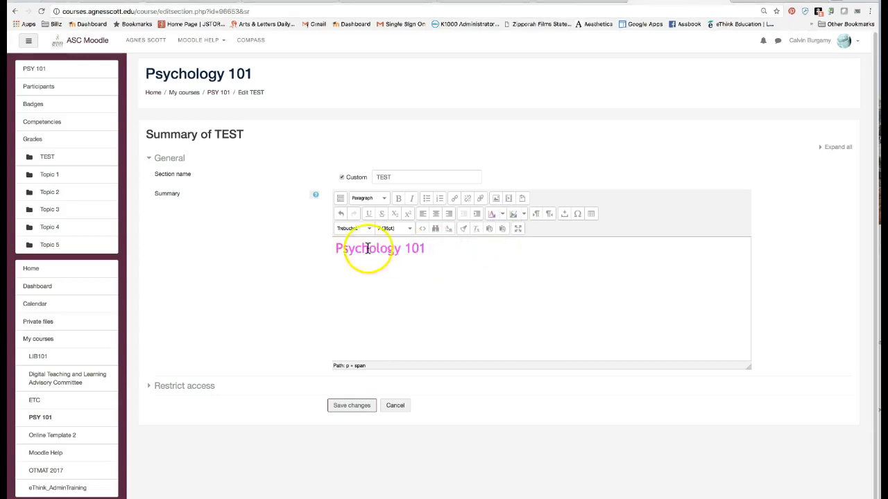
- Upload psychology-544405_960_720.png from Downloads as the image to insert just before the "Psychology 101" heading
{"action": "left_click", "coordinate": [336, 248]}
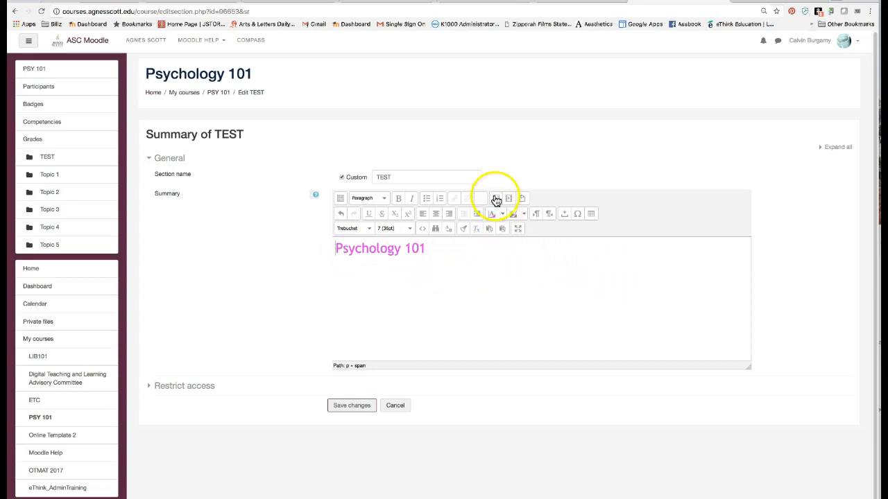
{"action": "left_click", "coordinate": [339, 202]}
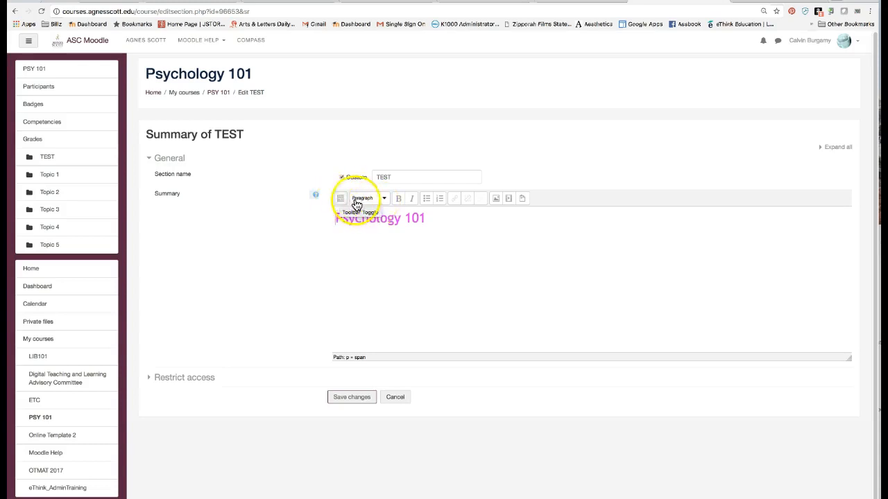
{"action": "left_click", "coordinate": [340, 199]}
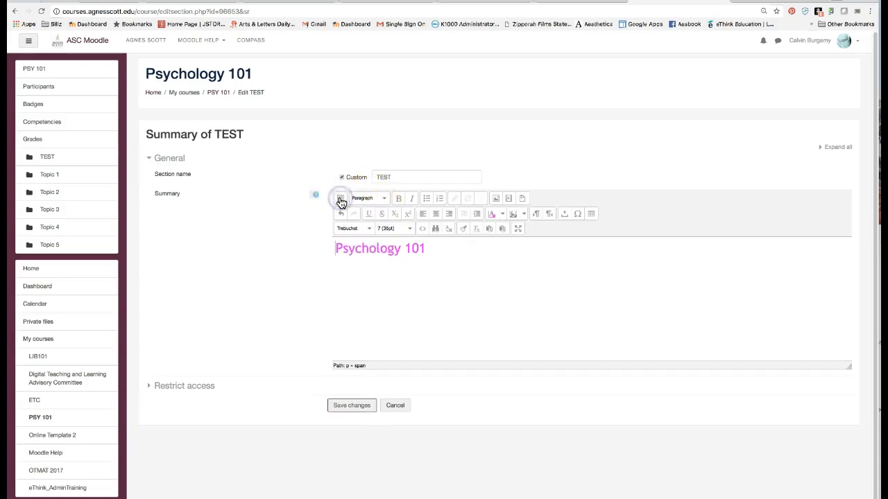
{"action": "left_click", "coordinate": [497, 200]}
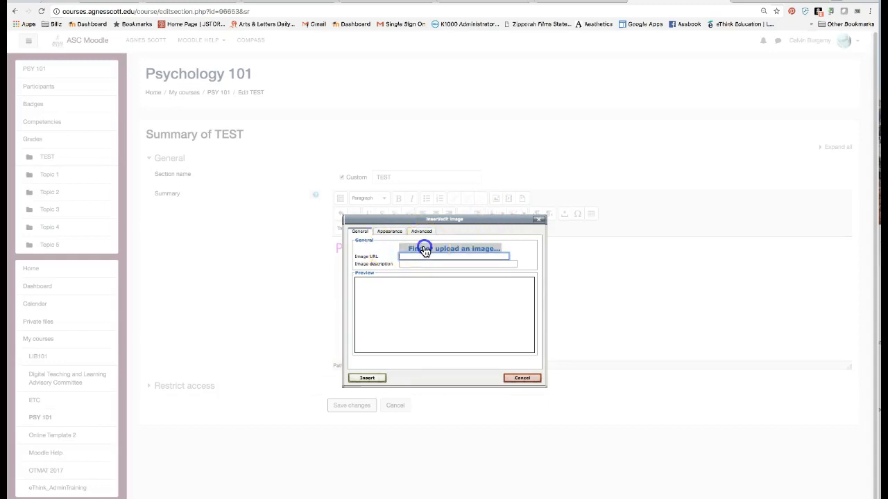
{"action": "left_click", "coordinate": [425, 251]}
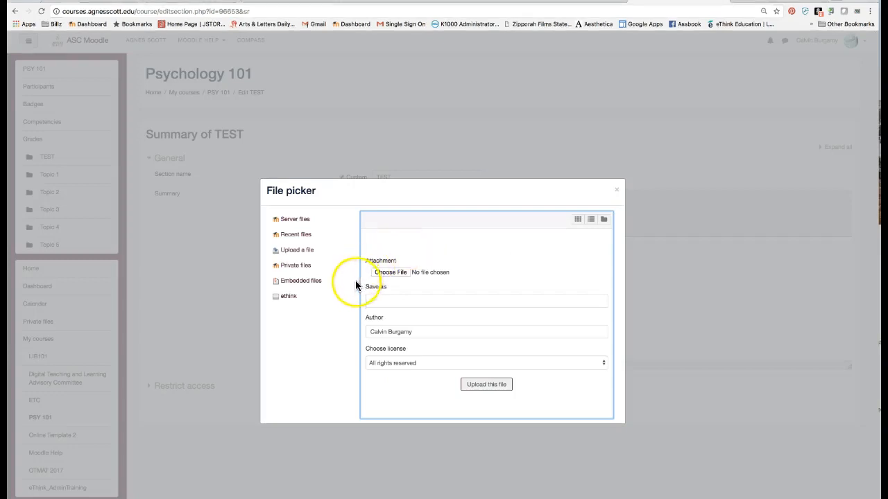
{"action": "left_click", "coordinate": [298, 253]}
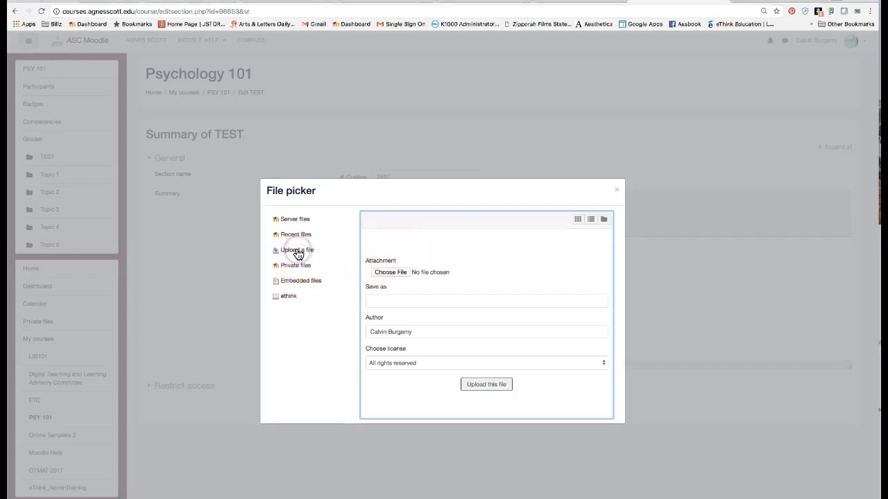
{"action": "left_click", "coordinate": [298, 253]}
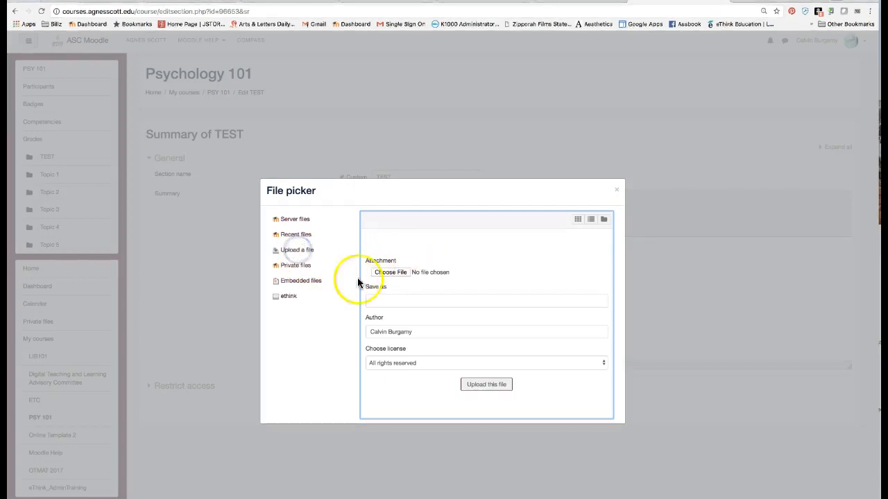
{"action": "left_click", "coordinate": [396, 272]}
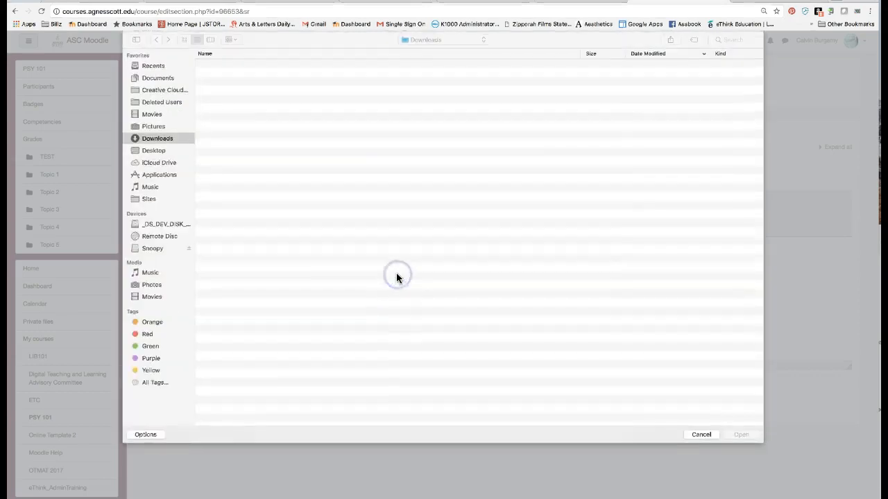
{"action": "left_click", "coordinate": [277, 64]}
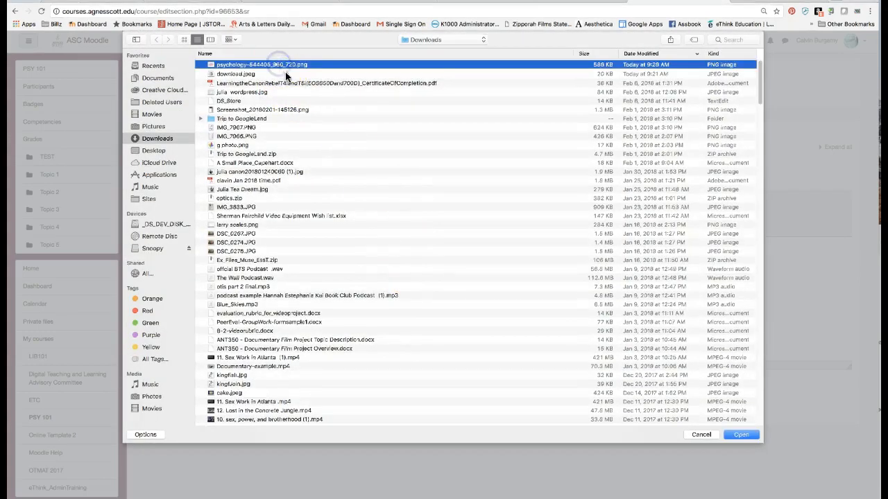
{"action": "left_click", "coordinate": [744, 435]}
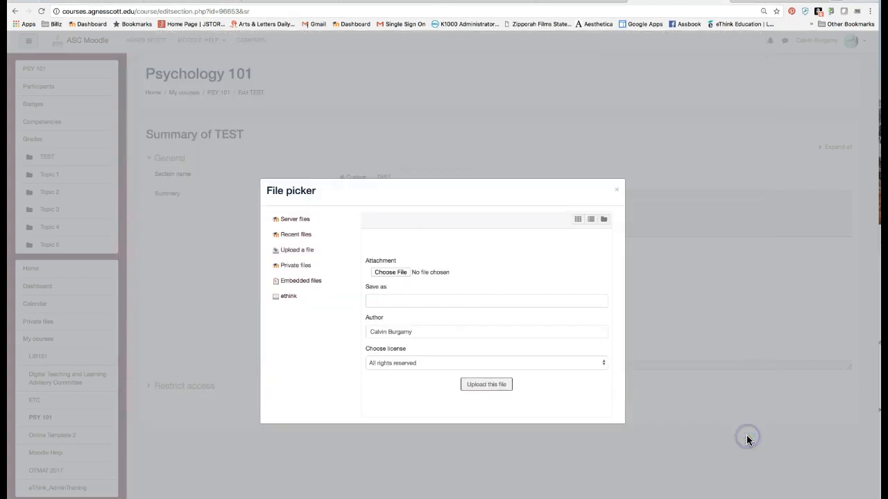
{"action": "left_click", "coordinate": [491, 384]}
- Give the uploaded image the description "Brain Word Cloud" and insert it into the summary
{"action": "left_click", "coordinate": [414, 263]}
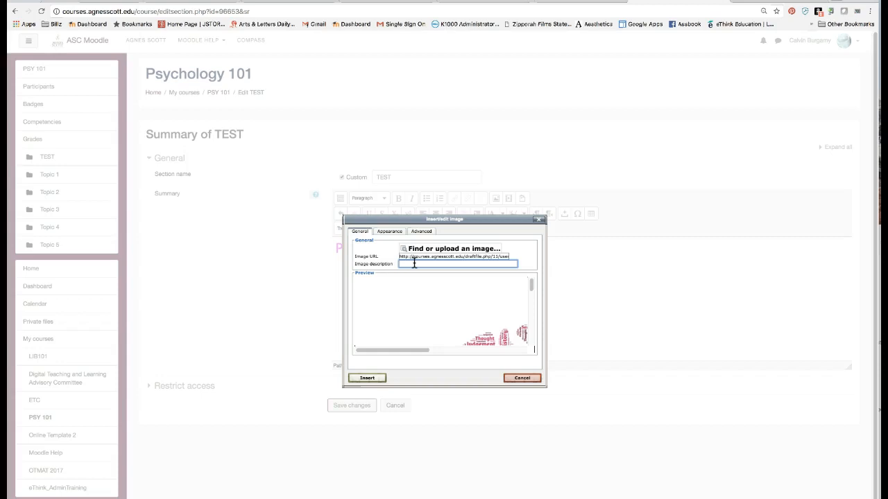
{"action": "type", "text": "Brain Word Cloud"}
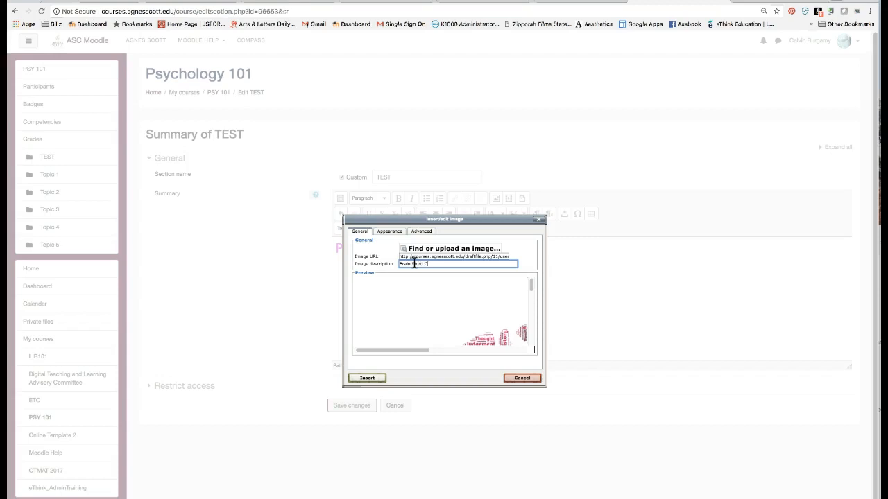
{"action": "left_click", "coordinate": [368, 378]}
- Make the summary editing area taller to show more of the inserted brain image
{"action": "left_click", "coordinate": [531, 279]}
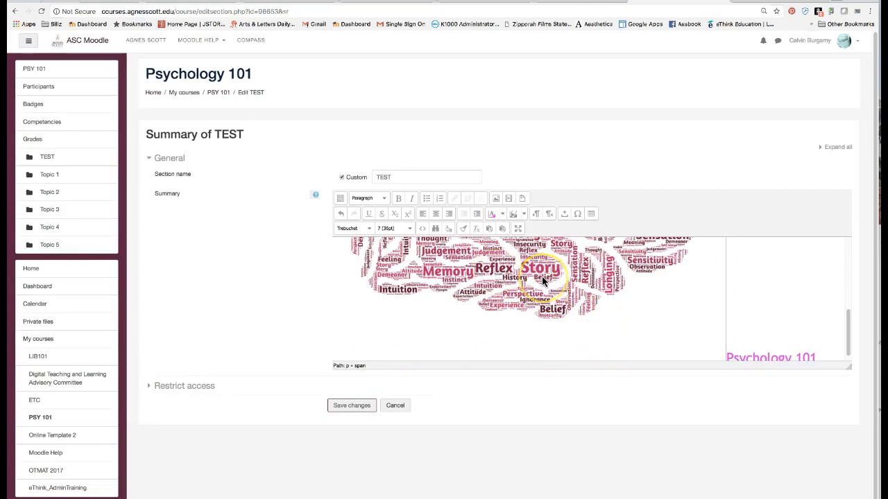
{"action": "left_click", "coordinate": [544, 281]}
{"action": "left_click_drag", "start_coordinate": [848, 365], "coordinate": [867, 493]}
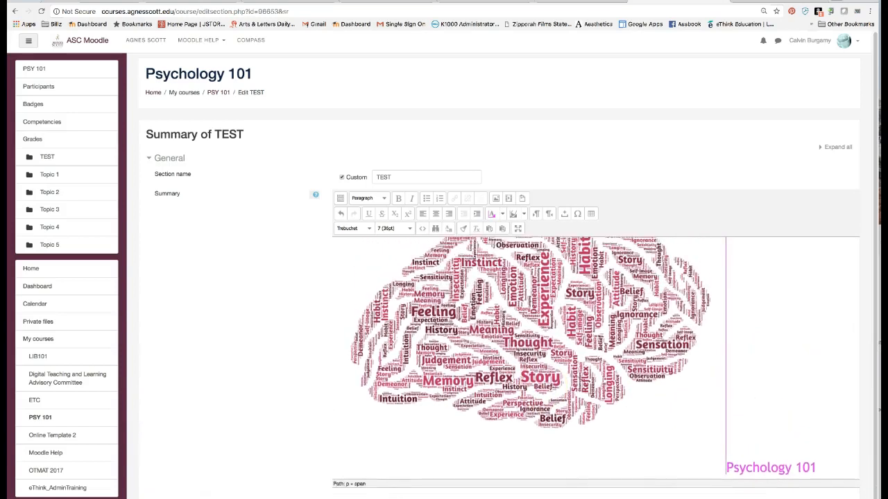
{"action": "left_click", "coordinate": [750, 283]}
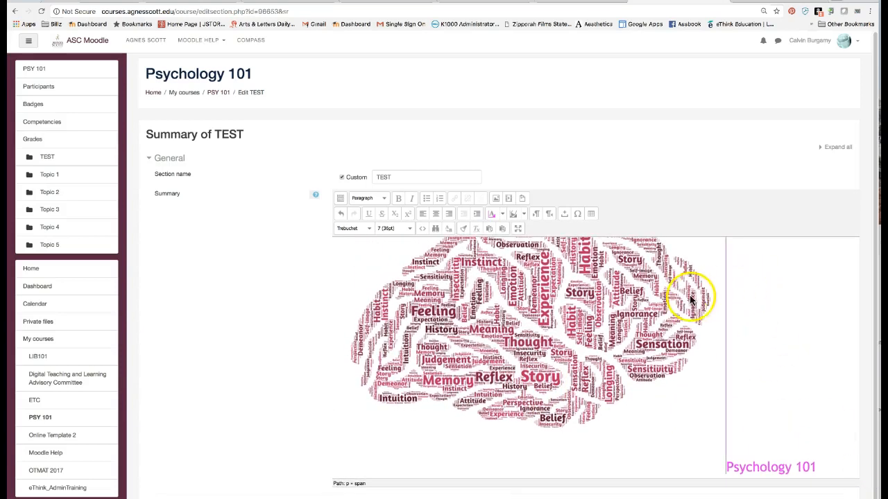
- Shrink the brain image proportionally to about 543 by 420 pixels
{"action": "scroll", "coordinate": [689, 296], "scroll_direction": "up", "scroll_amount": 2}
{"action": "left_click", "coordinate": [617, 323]}
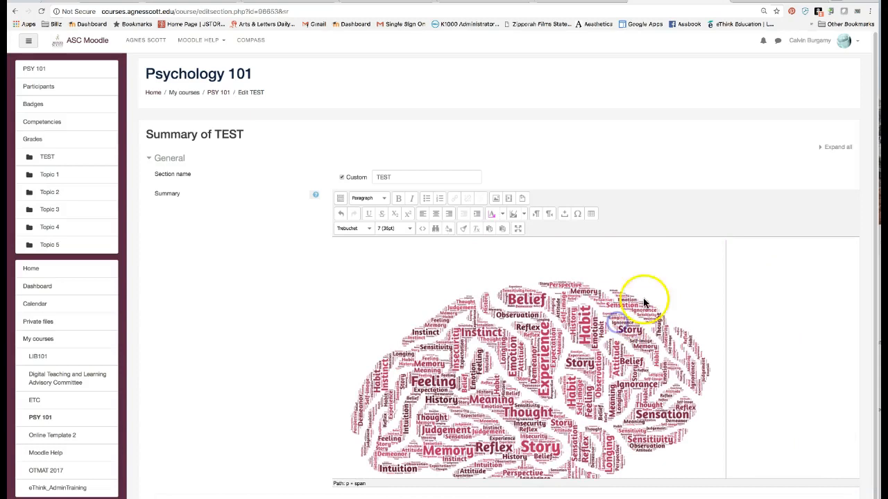
{"action": "left_click", "coordinate": [584, 298]}
{"action": "left_click", "coordinate": [719, 319]}
{"action": "left_click_drag", "start_coordinate": [724, 248], "coordinate": [590, 344]}
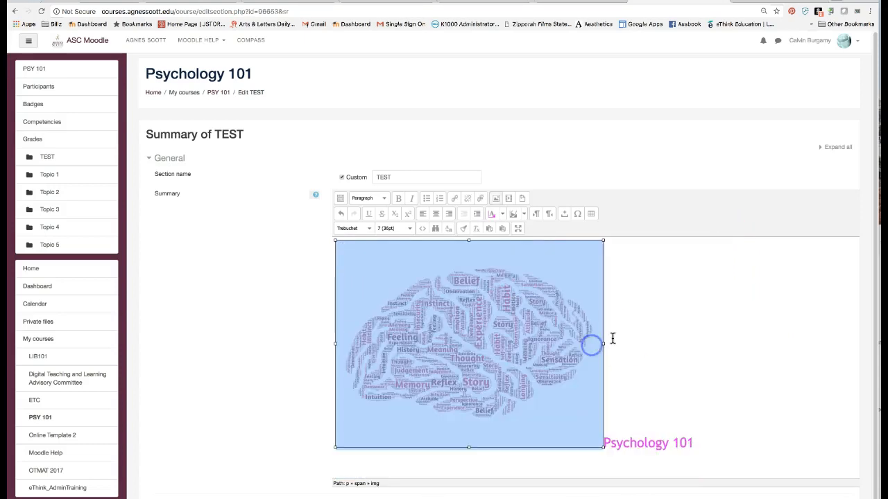
{"action": "left_click_drag", "start_coordinate": [604, 239], "coordinate": [562, 273]}
- Align the brain image left and add four line breaks before the heading so it sits beside the image's middle
{"action": "left_click", "coordinate": [423, 215]}
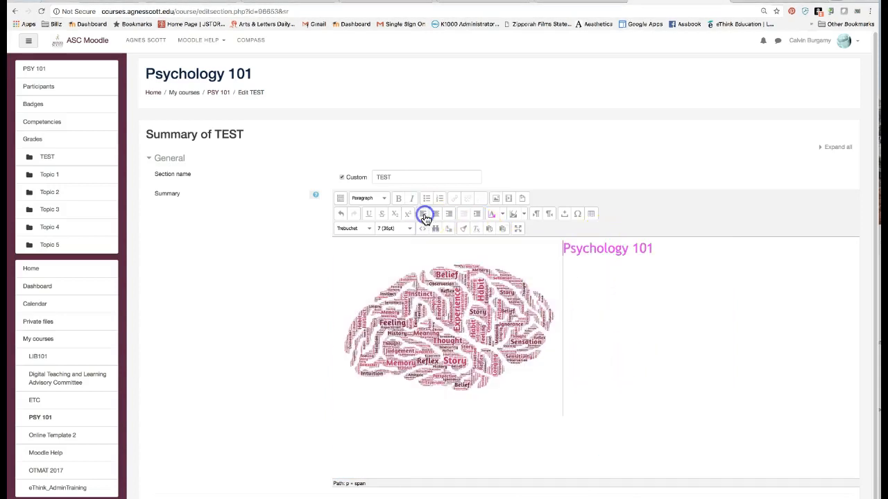
{"action": "left_click", "coordinate": [566, 247]}
{"action": "key", "text": "Return"}
{"action": "key", "text": "Return"}
{"action": "key", "text": "Return"}
{"action": "key", "text": "Return"}
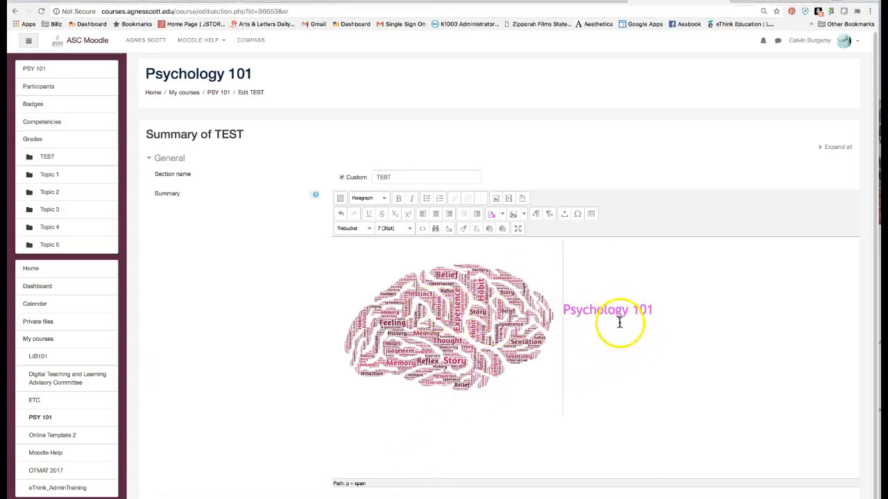
- Recolor the "Psychology 101" heading with the custom dark pink #c13e60 to match the image, and save the section
{"action": "left_click_drag", "start_coordinate": [653, 310], "coordinate": [563, 309]}
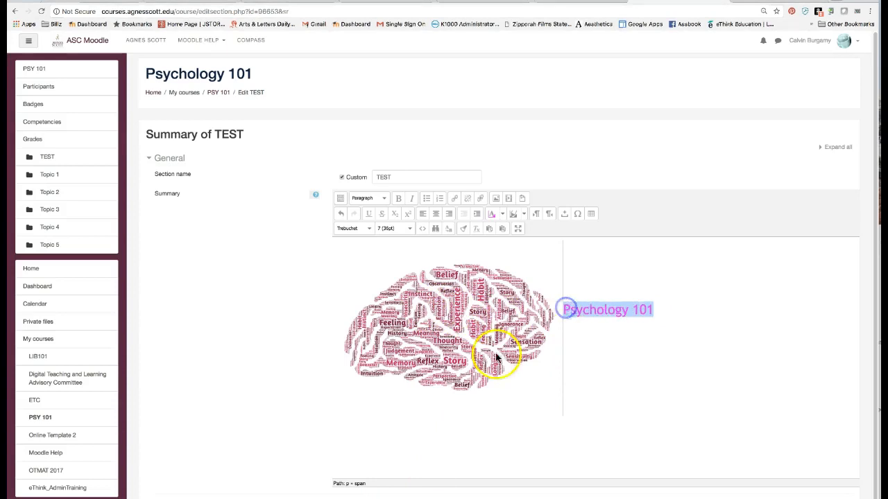
{"action": "left_click", "coordinate": [502, 217]}
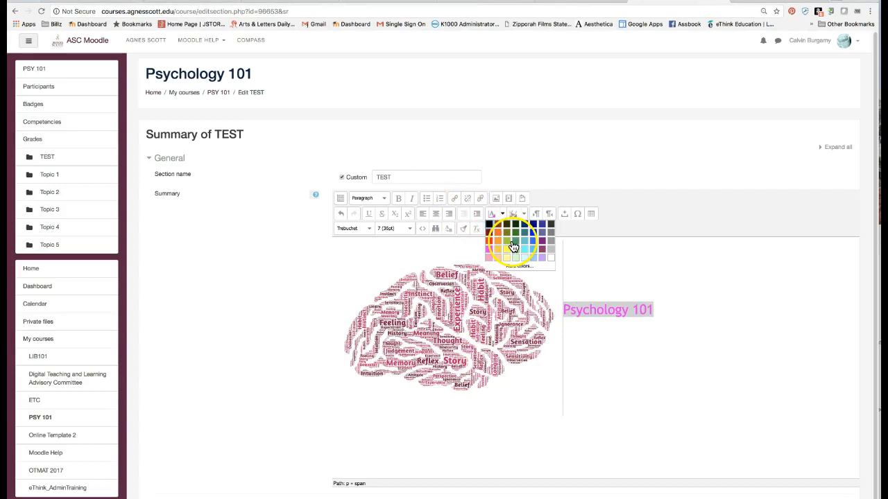
{"action": "left_click", "coordinate": [518, 266]}
{"action": "left_click", "coordinate": [498, 278]}
{"action": "left_click_drag", "start_coordinate": [500, 283], "coordinate": [495, 301]}
{"action": "left_click", "coordinate": [388, 350]}
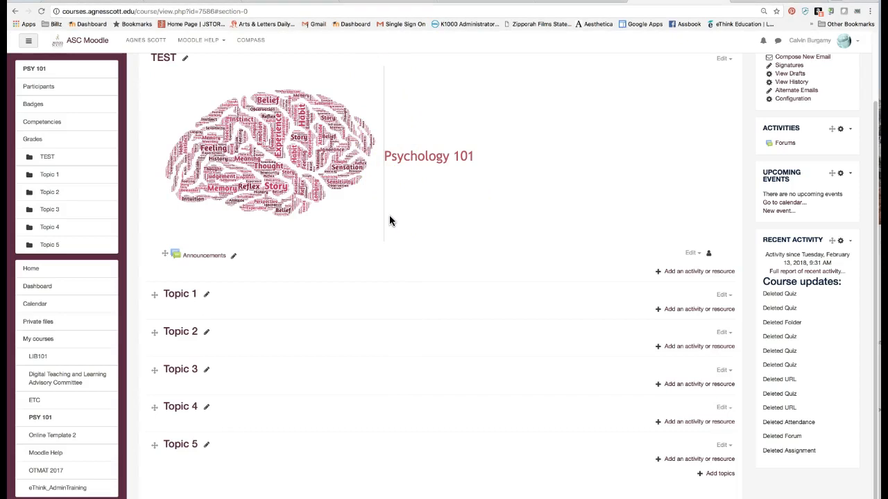
- Reopen the TEST section's summary, insert a space between the image and the heading, and save the change
{"action": "left_click", "coordinate": [722, 59]}
{"action": "left_click", "coordinate": [700, 75]}
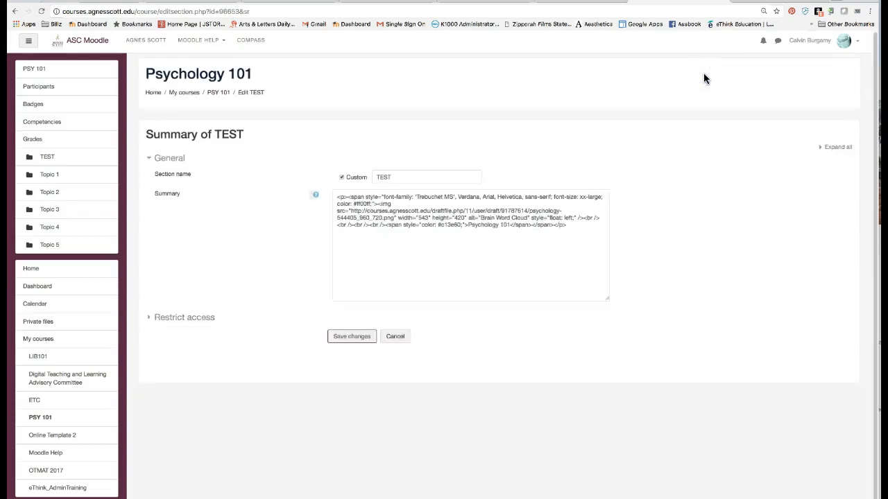
{"action": "left_click", "coordinate": [564, 309]}
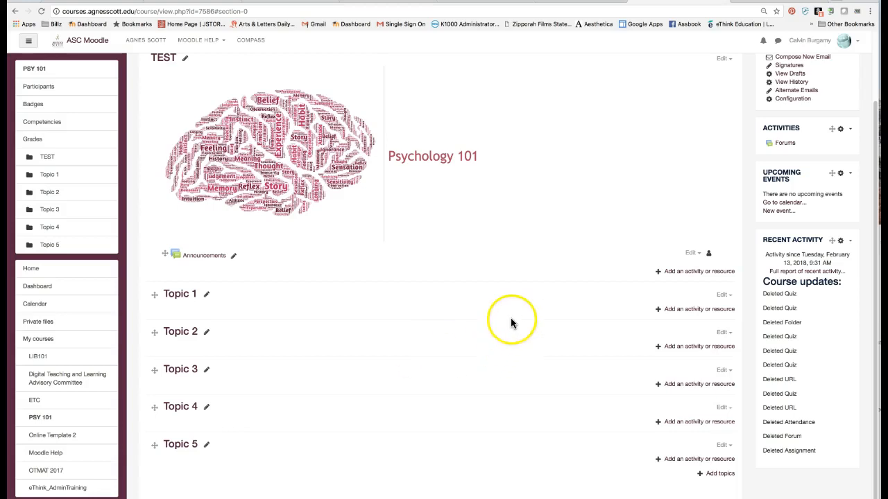
{"action": "scroll", "coordinate": [507, 316], "scroll_direction": "up", "scroll_amount": 1}
{"action": "scroll", "coordinate": [507, 315], "scroll_direction": "up", "scroll_amount": 1}
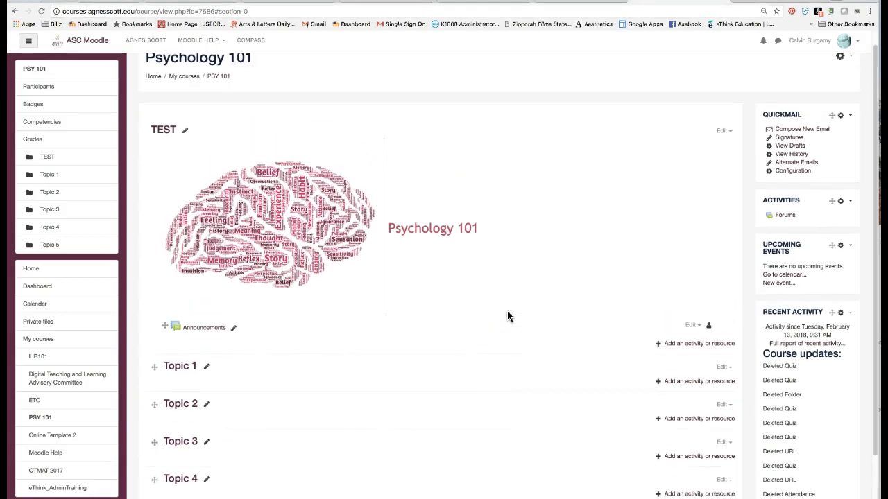